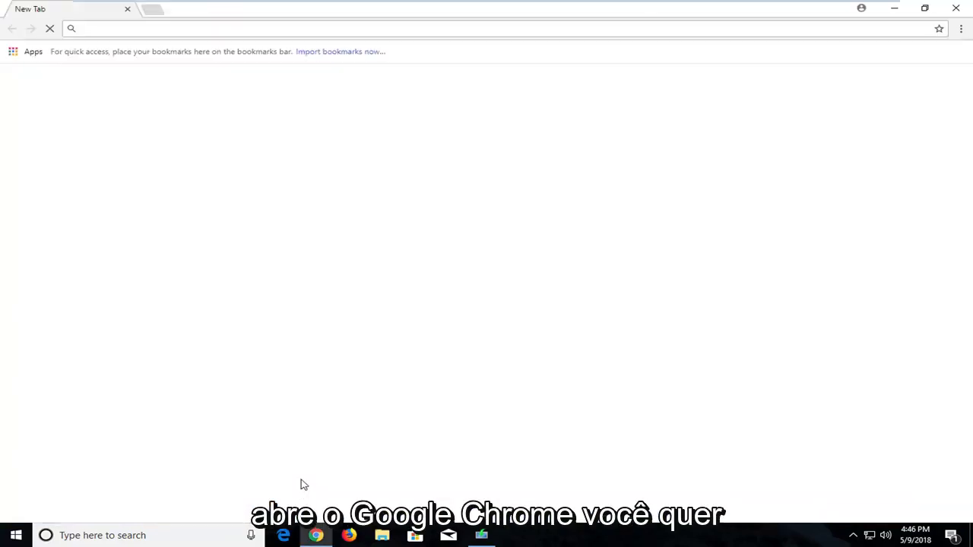
Load google.com and search for 'realtek high definition audio codecs'.
text(google.com)
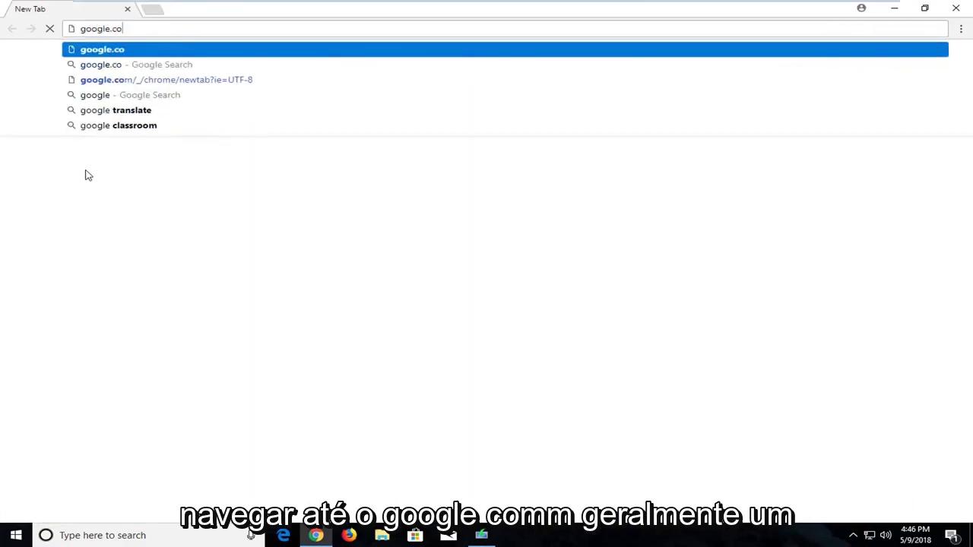
key(Return)
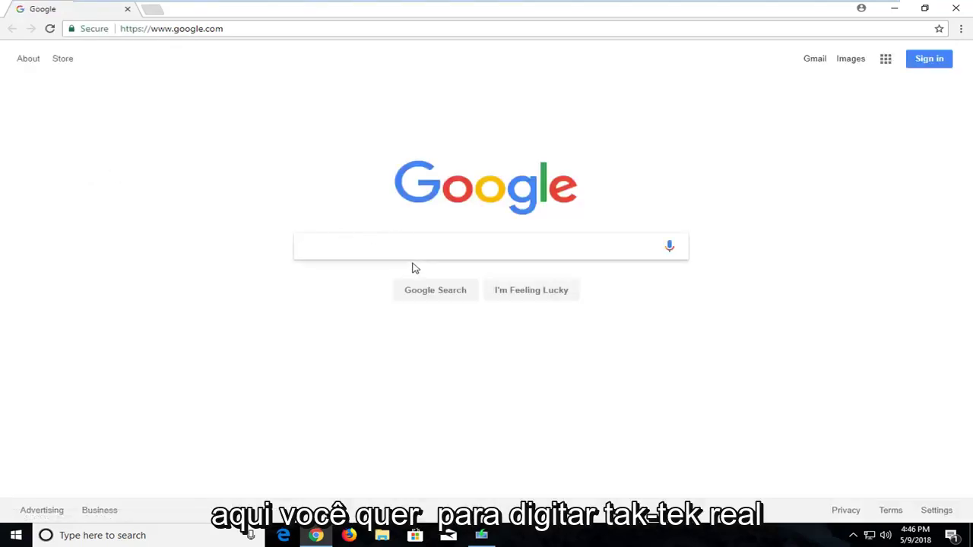
text(real)
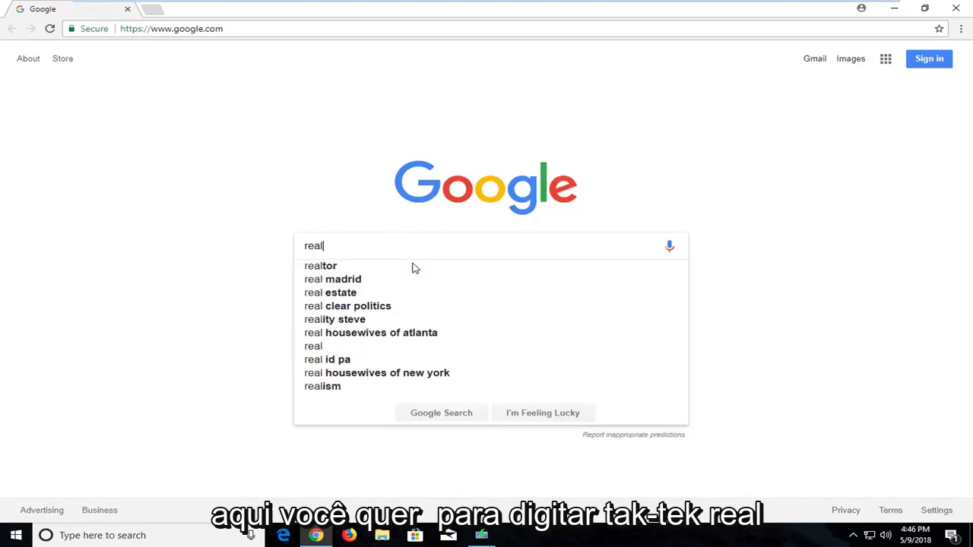
text(tek)
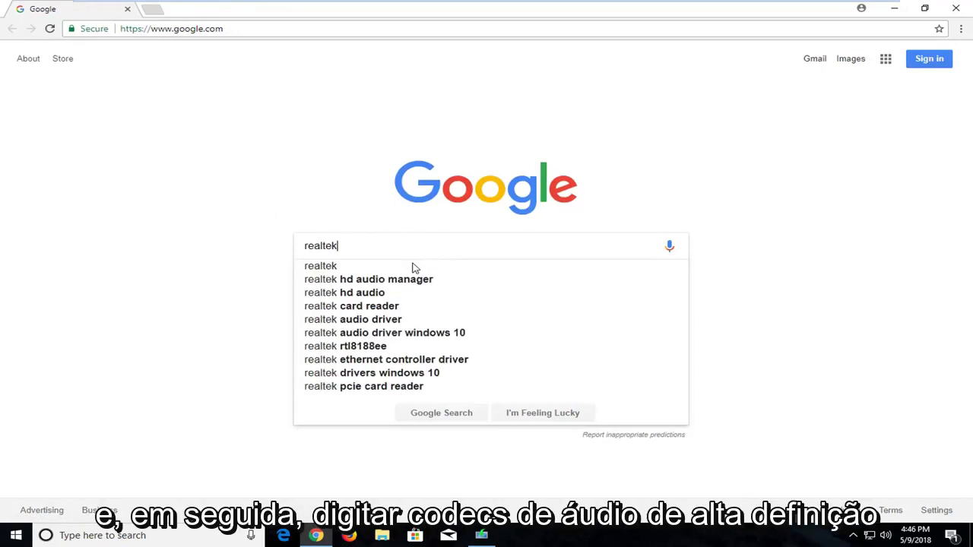
text( hig)
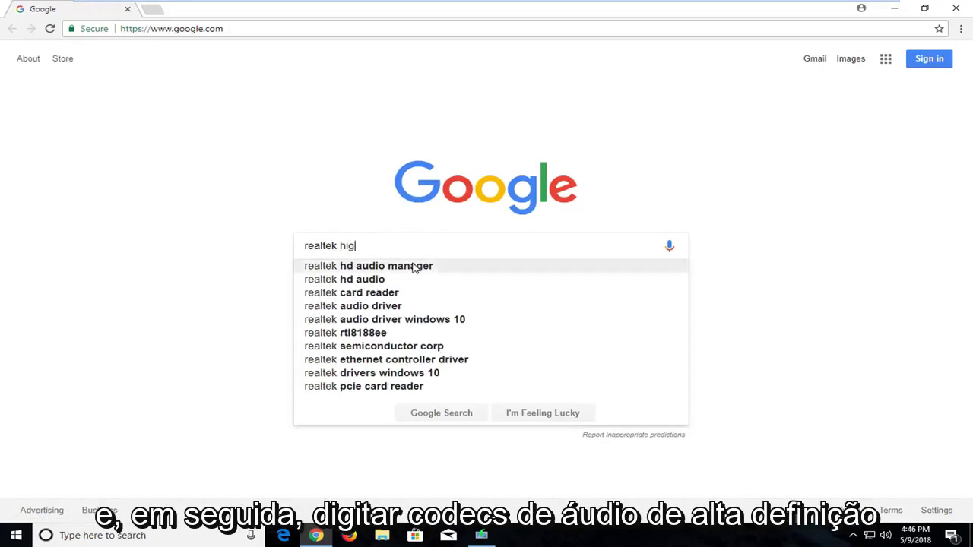
text(h definition audio coe)
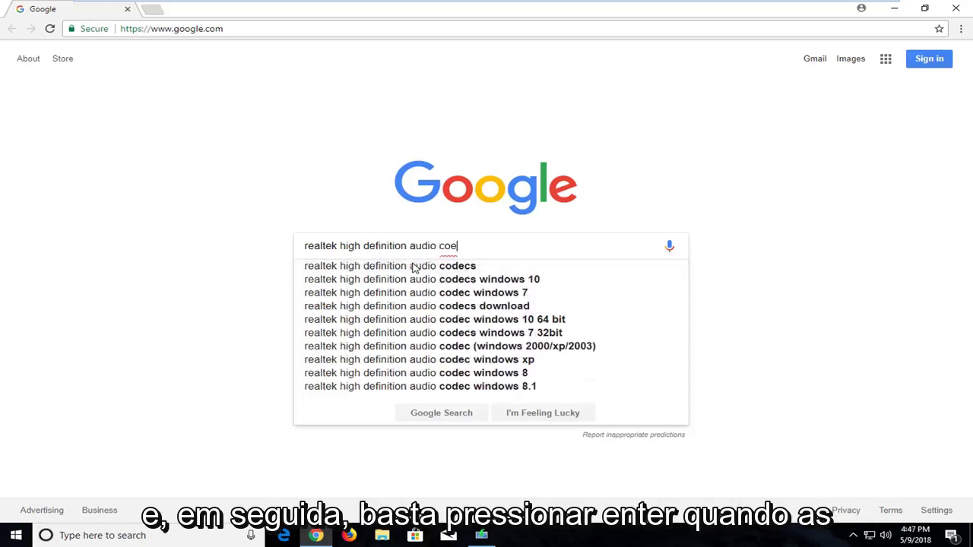
key(BackSpace)
text(dec)
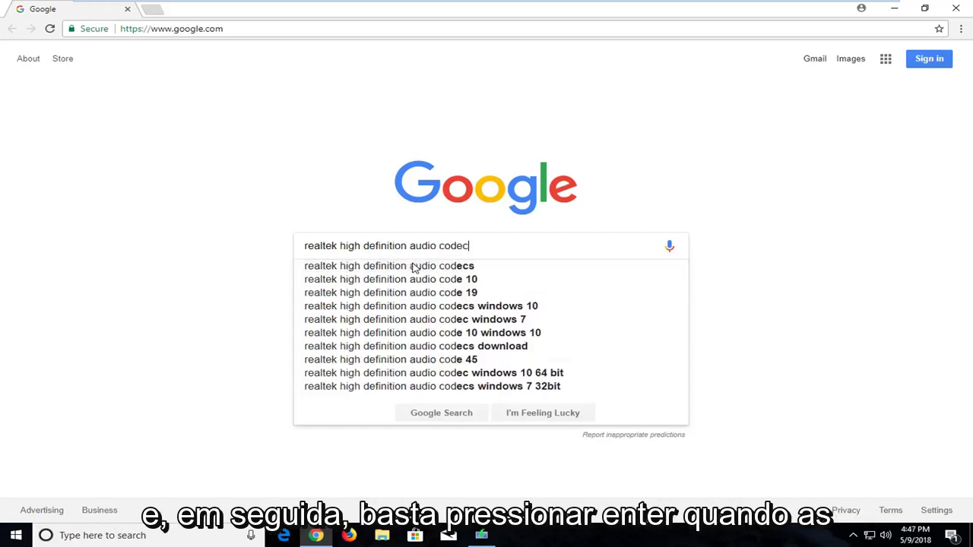
text(s)
key(Return)
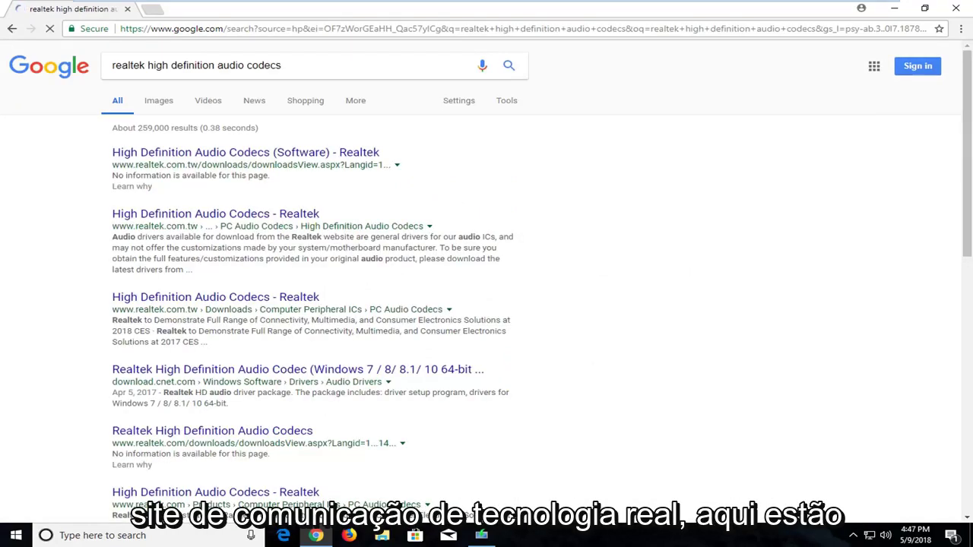
Open the first Realtek result, accept the download terms, and continue to the R2.82 driver downloads.
click(238, 153)
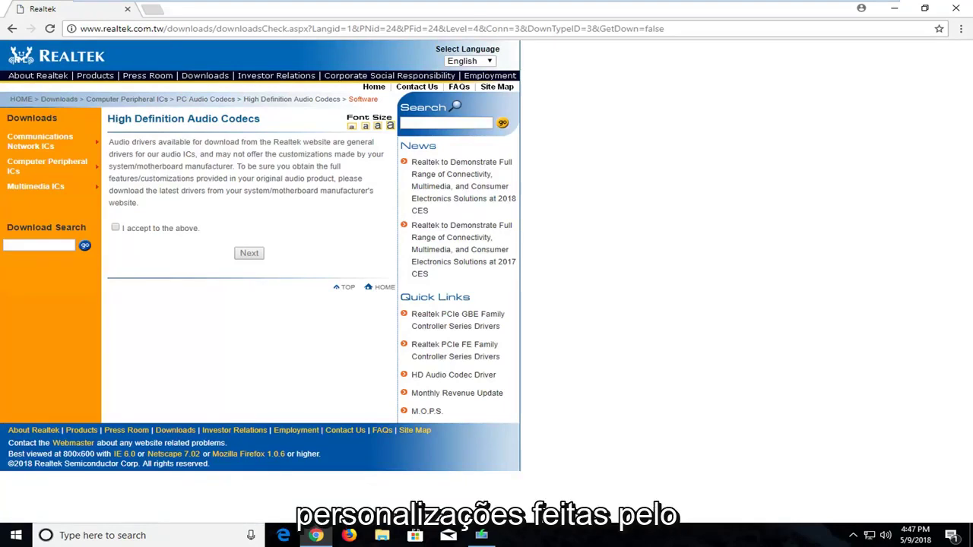
click(118, 231)
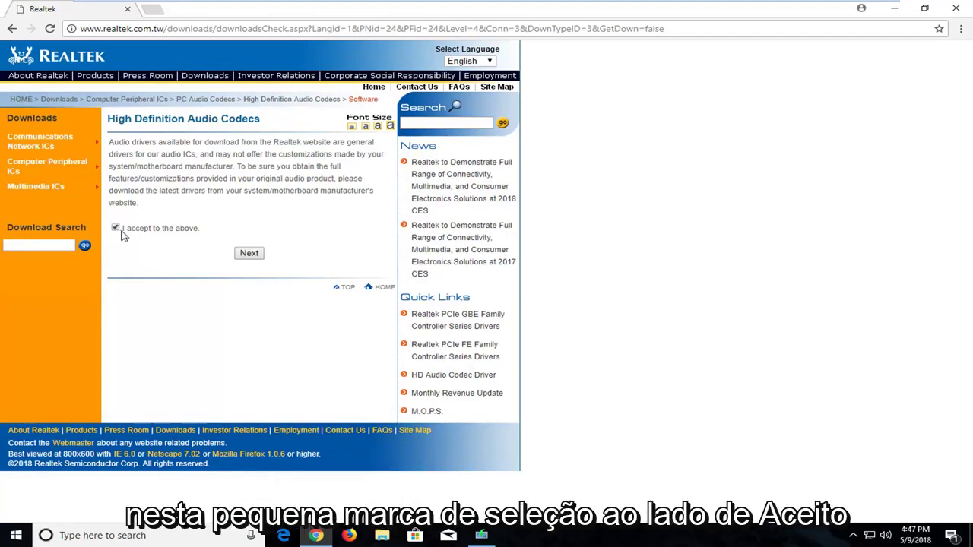
click(244, 255)
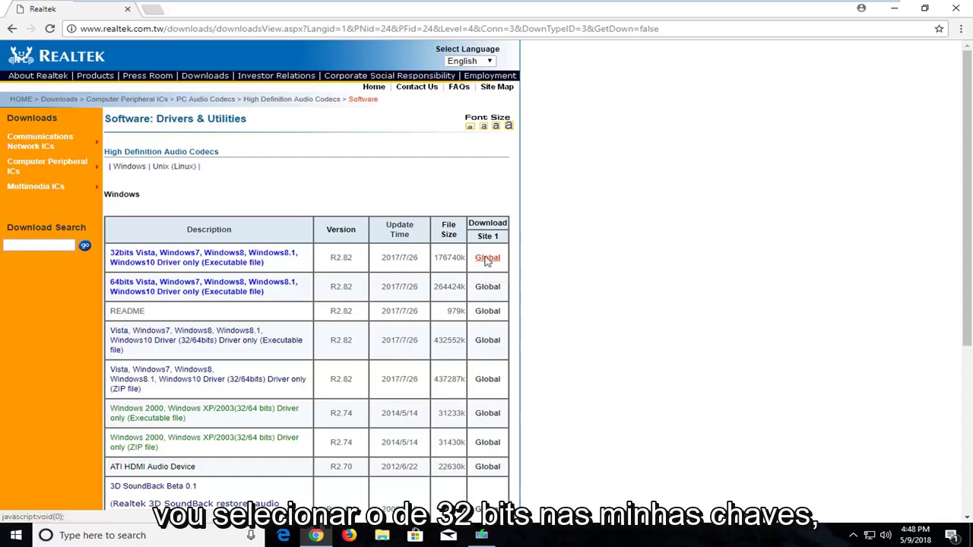
Download the 32-bit Vista/Windows 7/8/8.1/10 driver-only executable via its Global link.
click(487, 259)
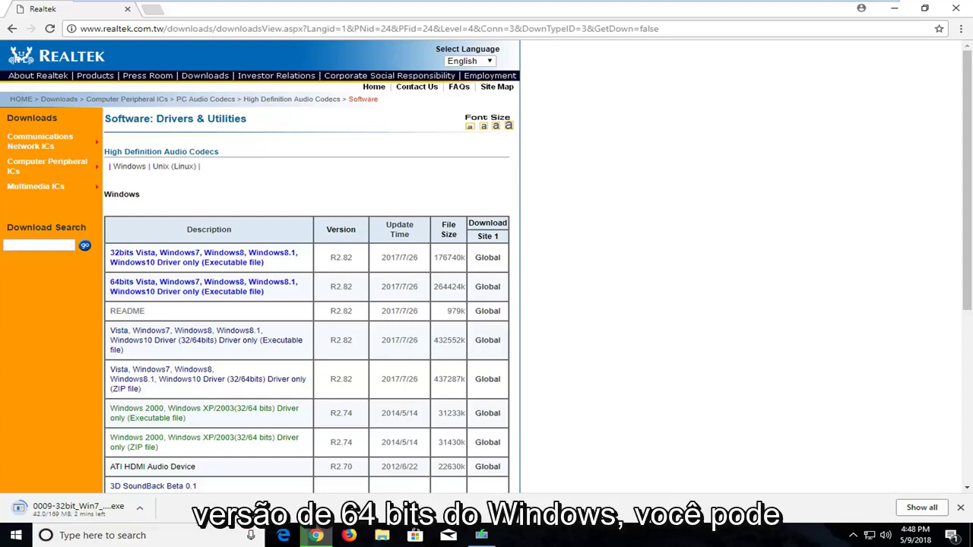
Open System from the Start right-click menu and scroll to confirm the 32-bit system type.
right_click(11, 537)
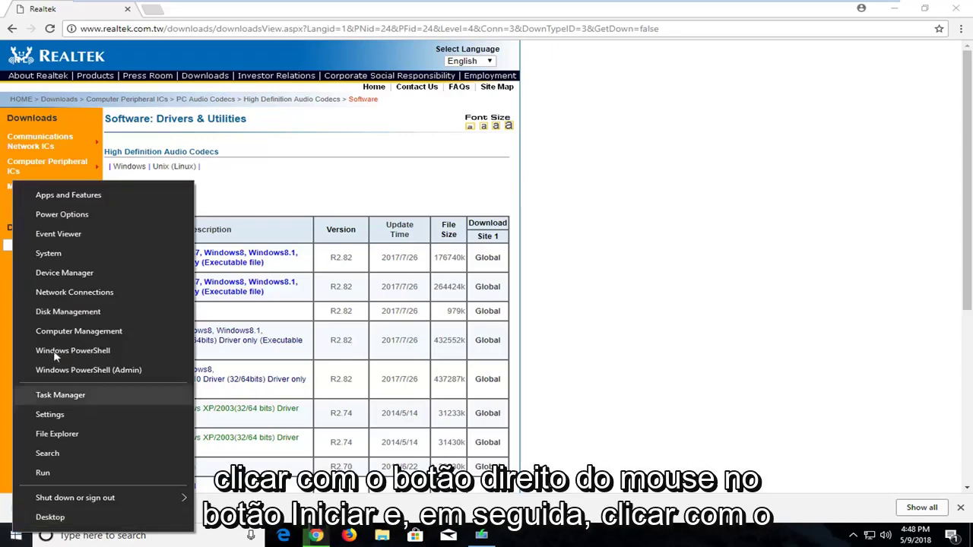
click(68, 261)
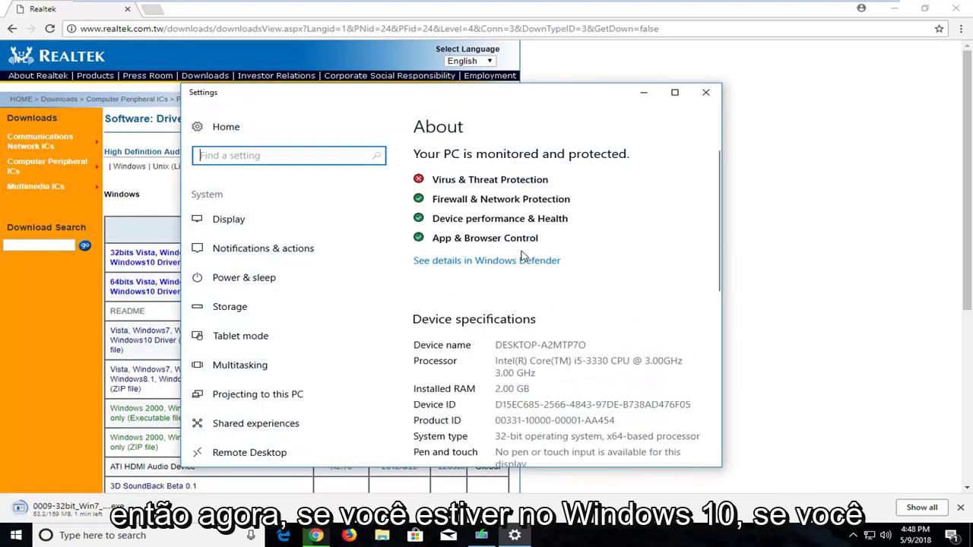
scroll(521, 258, down, 1)
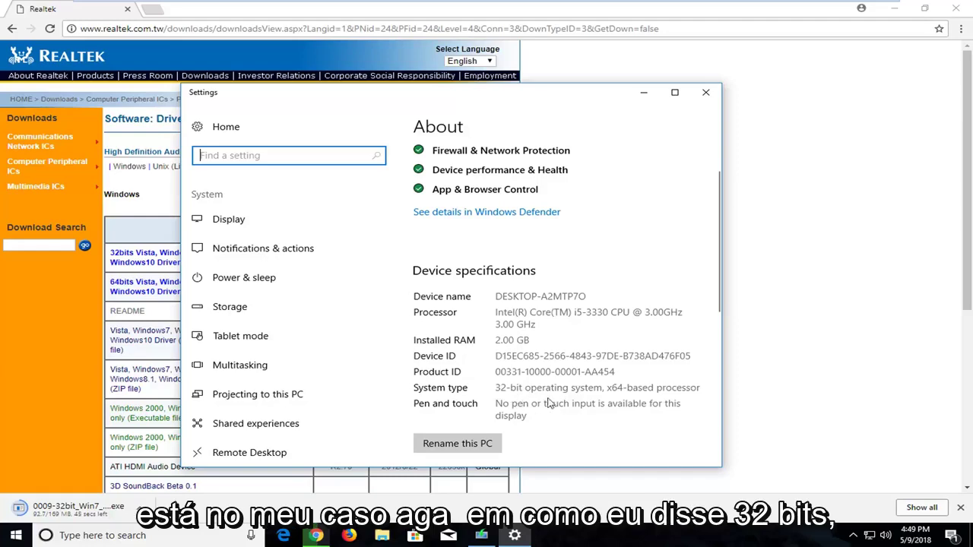
Close Settings and run the downloaded 0009-32bit_Win7_Win8_Win81_Win10_R282.exe from Chrome, then re-maximize the browser.
click(706, 93)
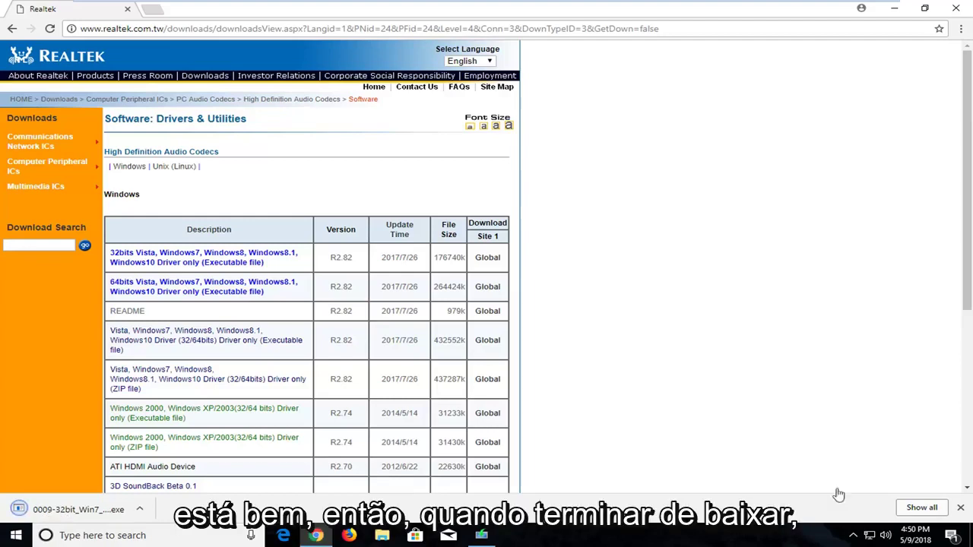
click(114, 510)
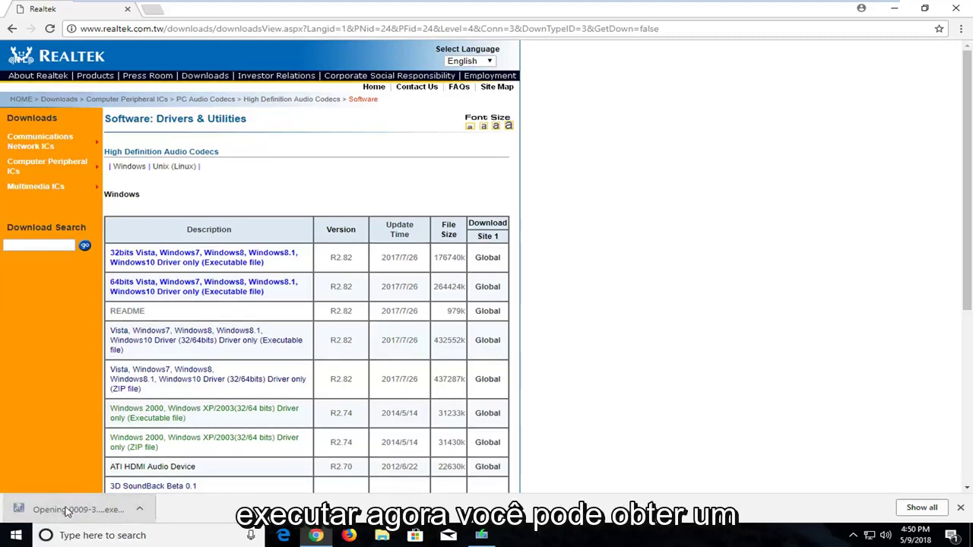
double_click(787, 20)
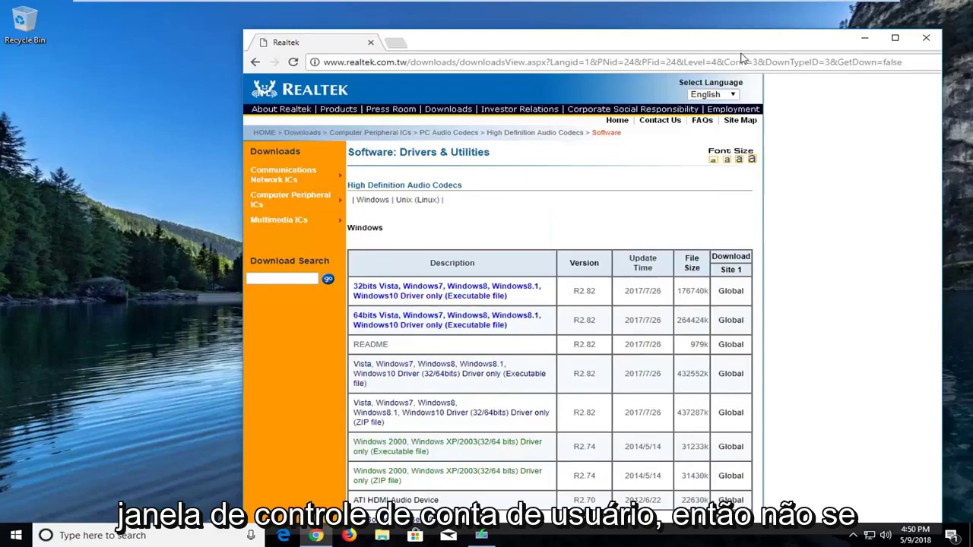
drag(741, 45, 631, 35)
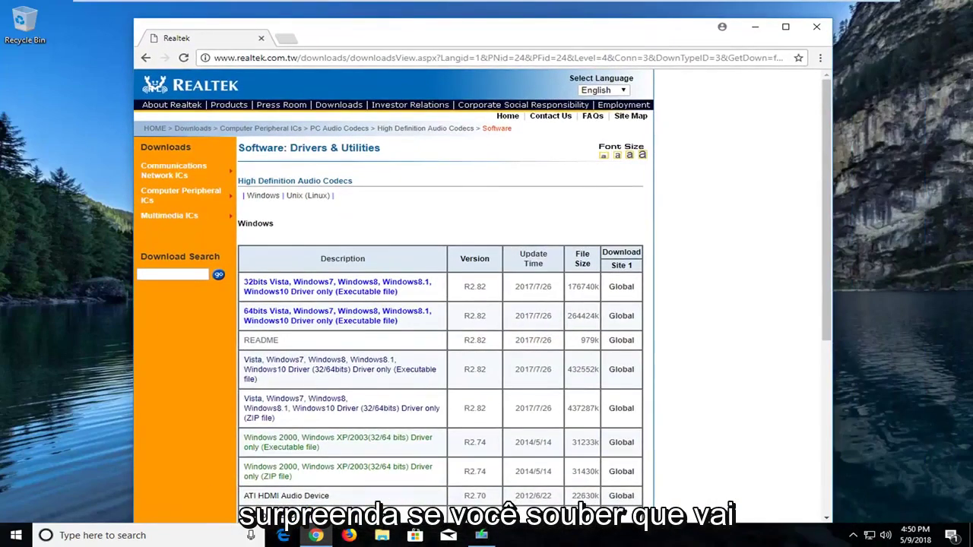
click(785, 27)
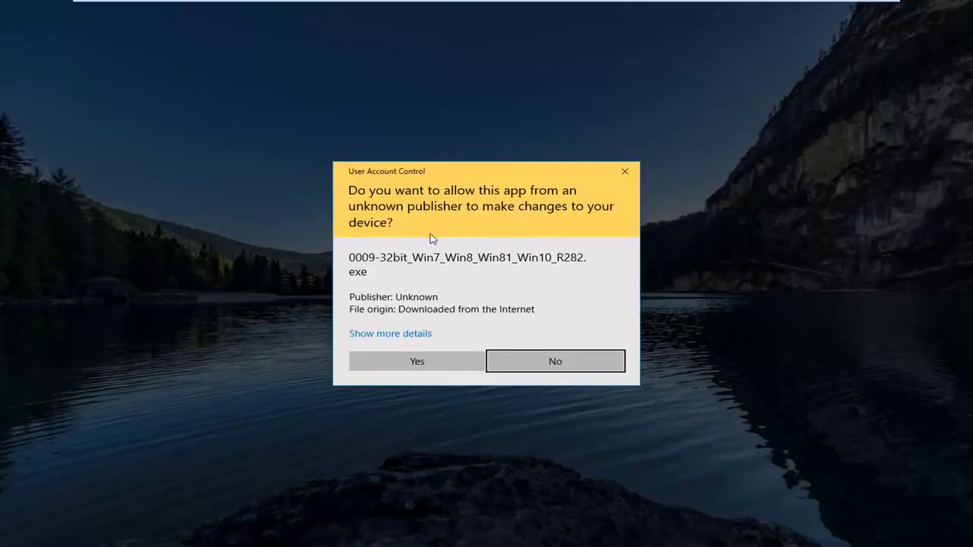
Allow the Realtek installer in User Account Control, minimize Chrome, and nudge the InstallShield window up.
click(383, 363)
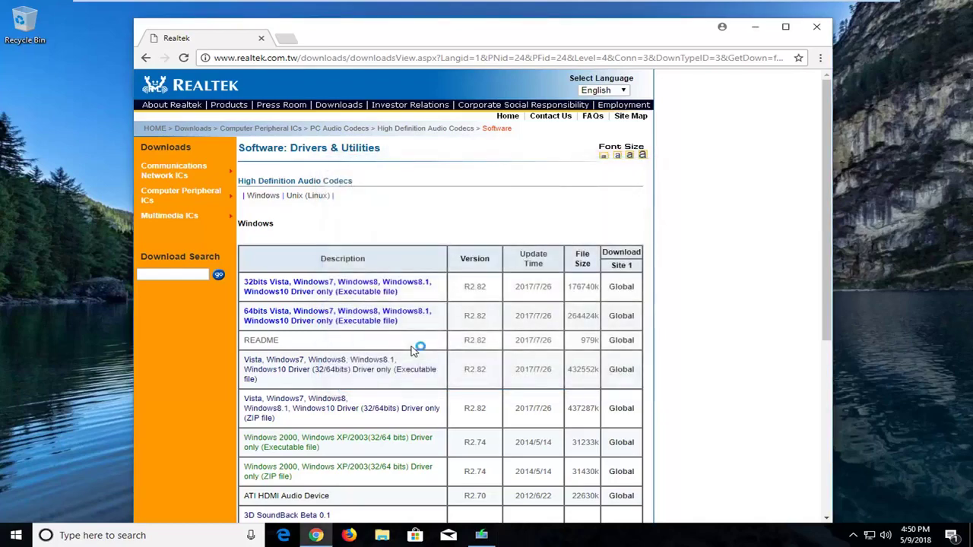
click(756, 31)
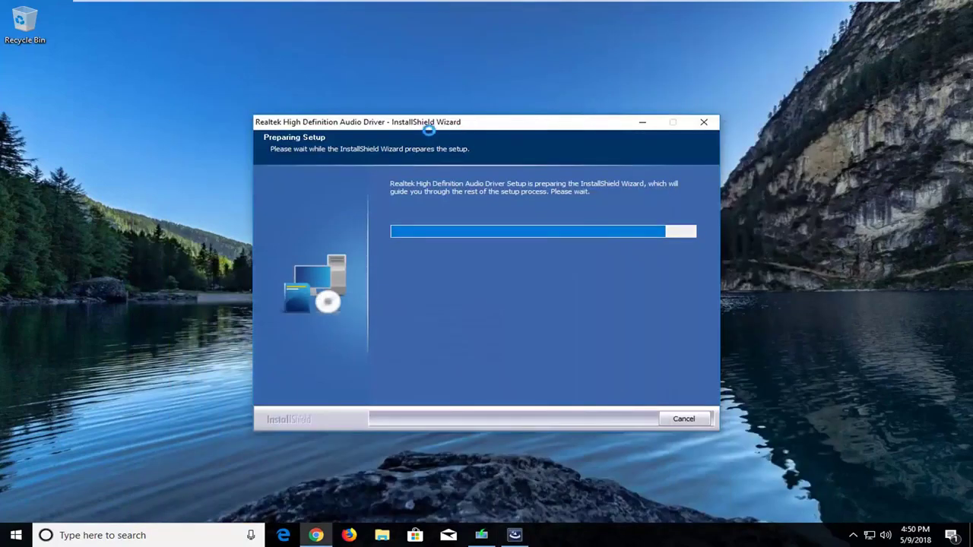
drag(430, 126, 431, 114)
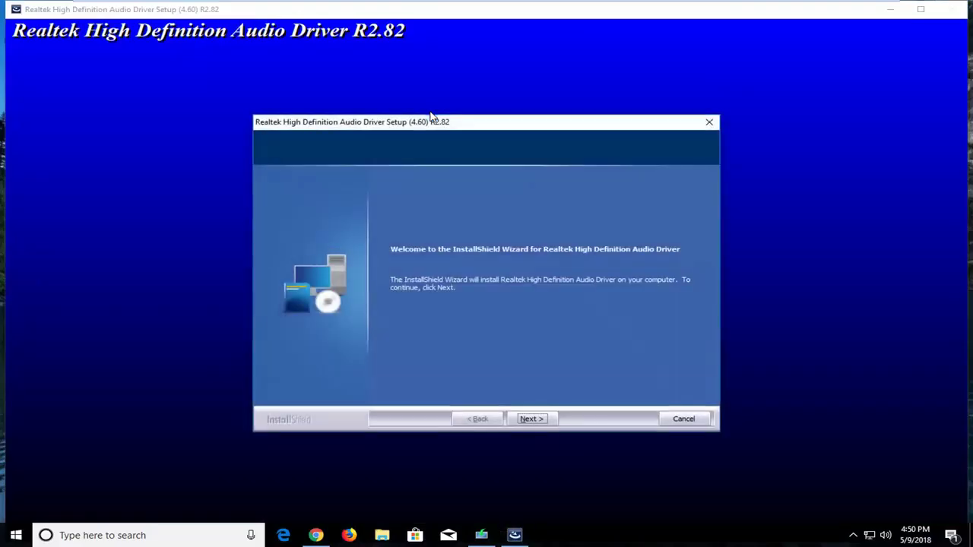
Proceed past the welcome page and let the Realtek HD Audio driver install to completion.
click(531, 419)
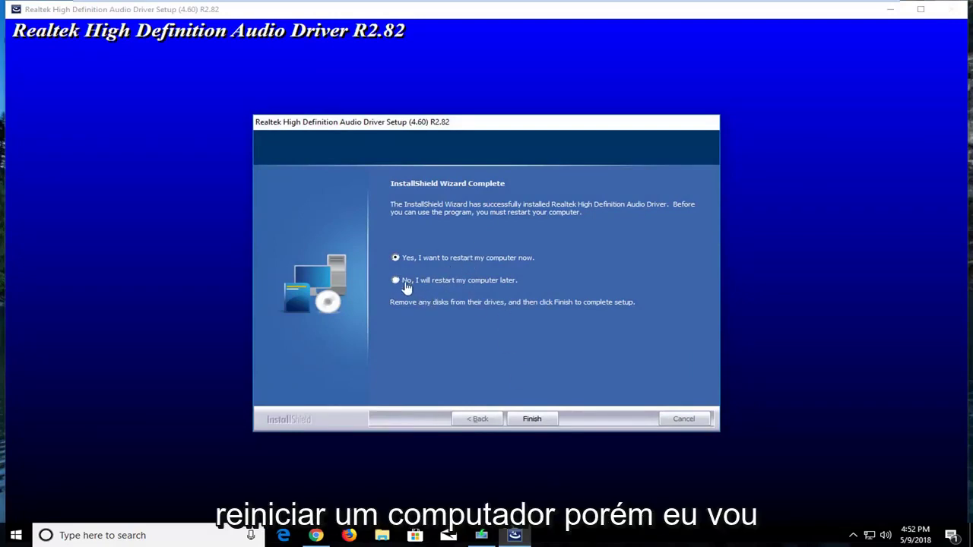
Finish the InstallShield Wizard with the restart-later option.
click(525, 419)
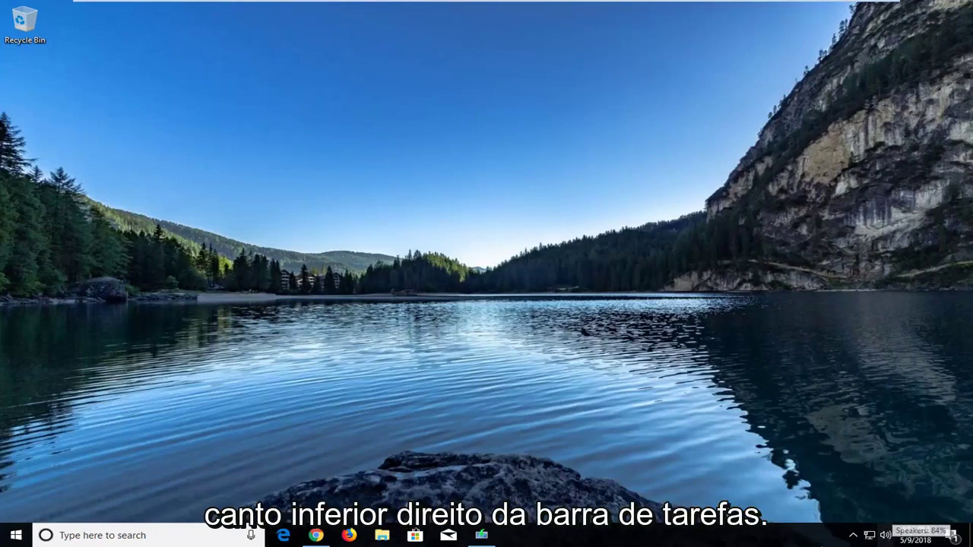
right_click(885, 533)
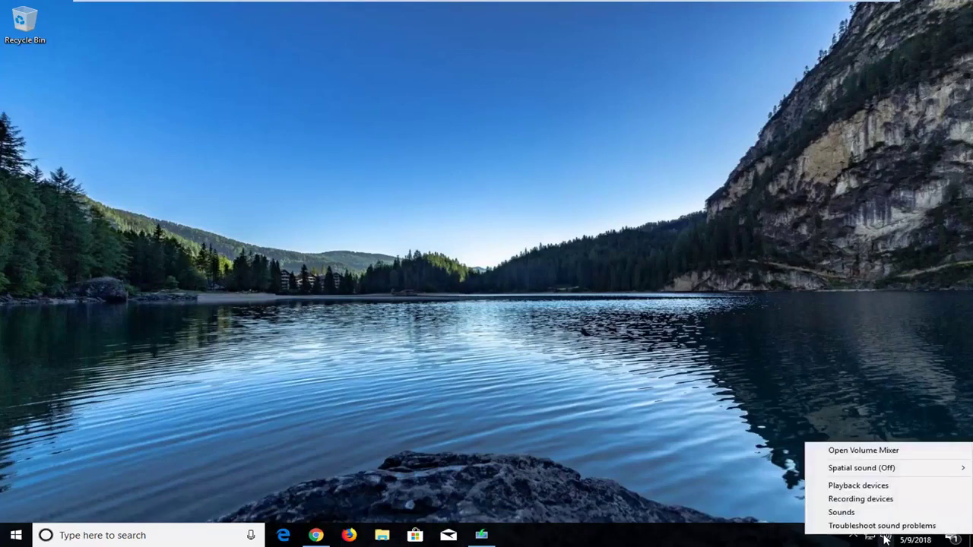
click(860, 498)
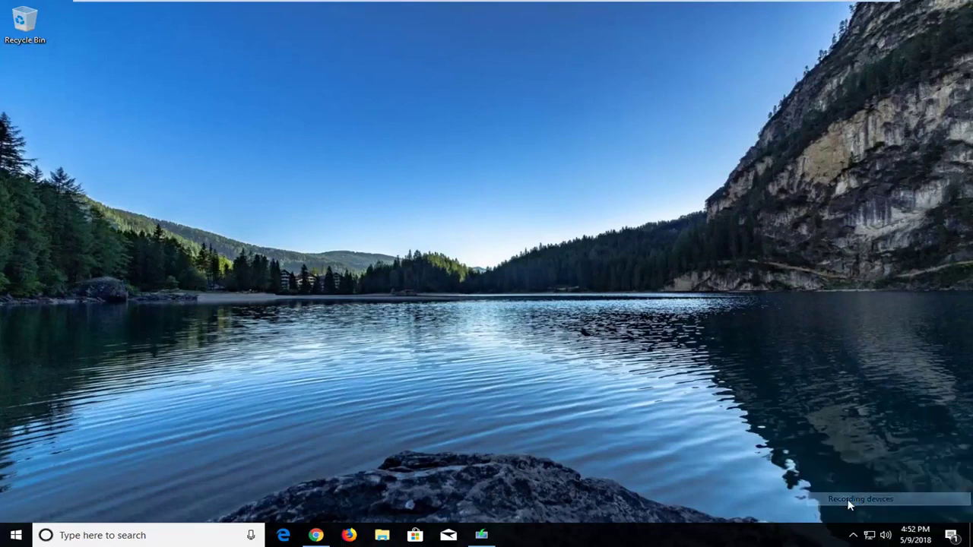
drag(216, 67, 378, 74)
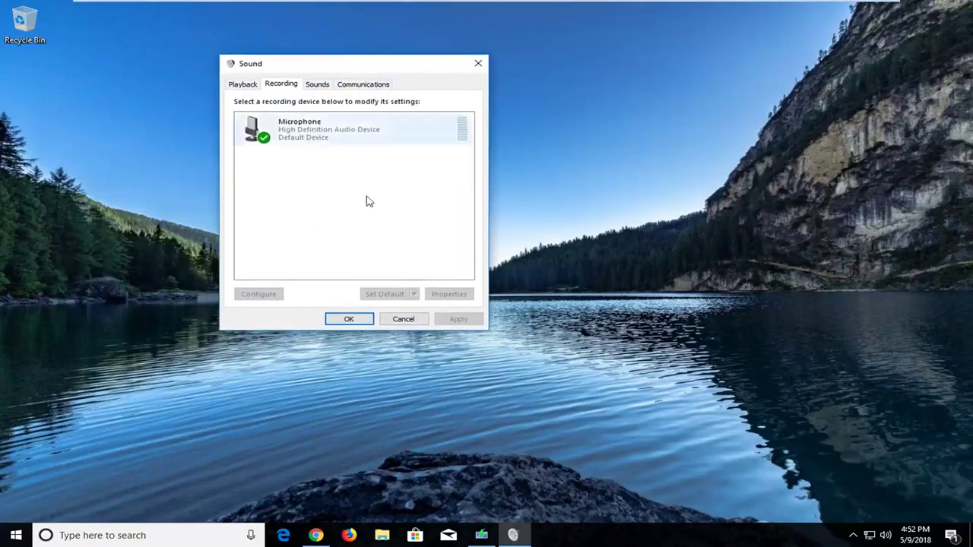
right_click(372, 171)
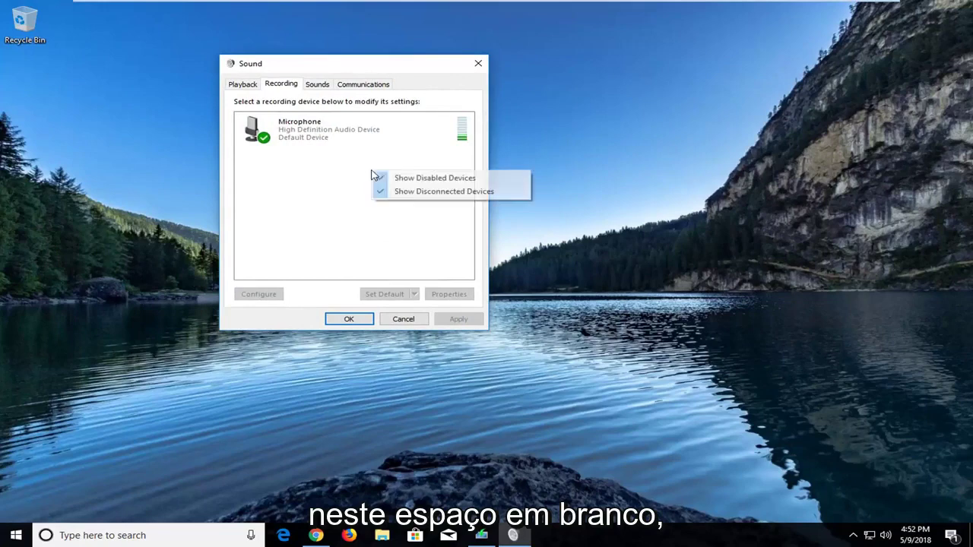
click(275, 191)
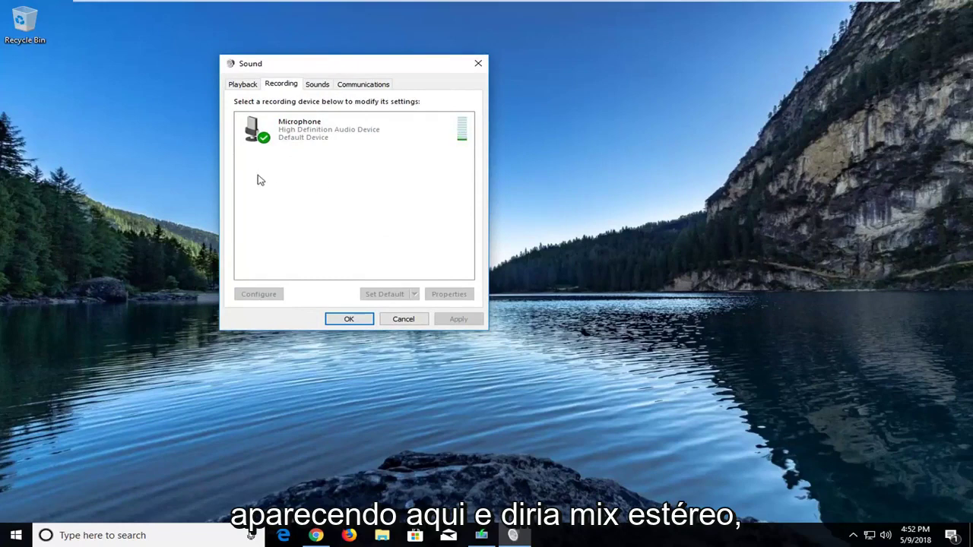
key(Down)
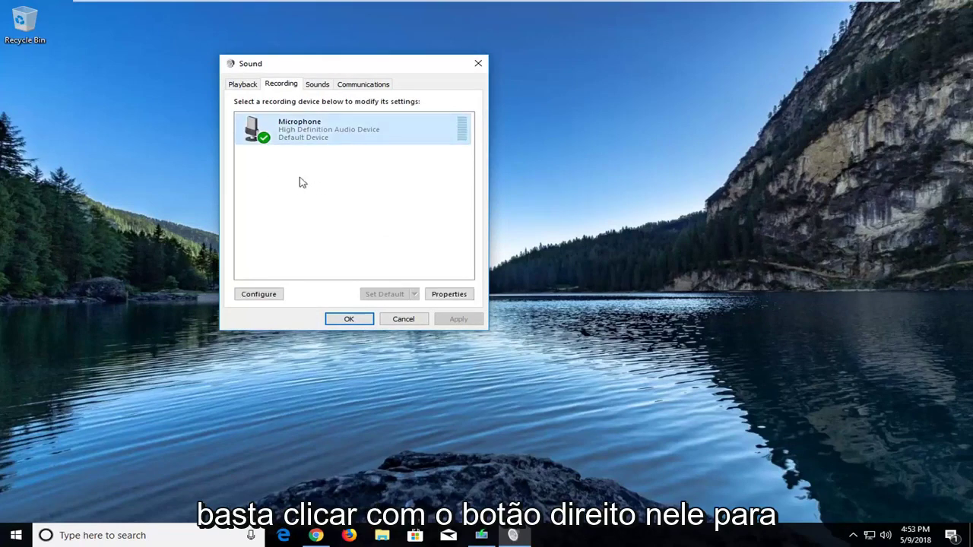
right_click(295, 124)
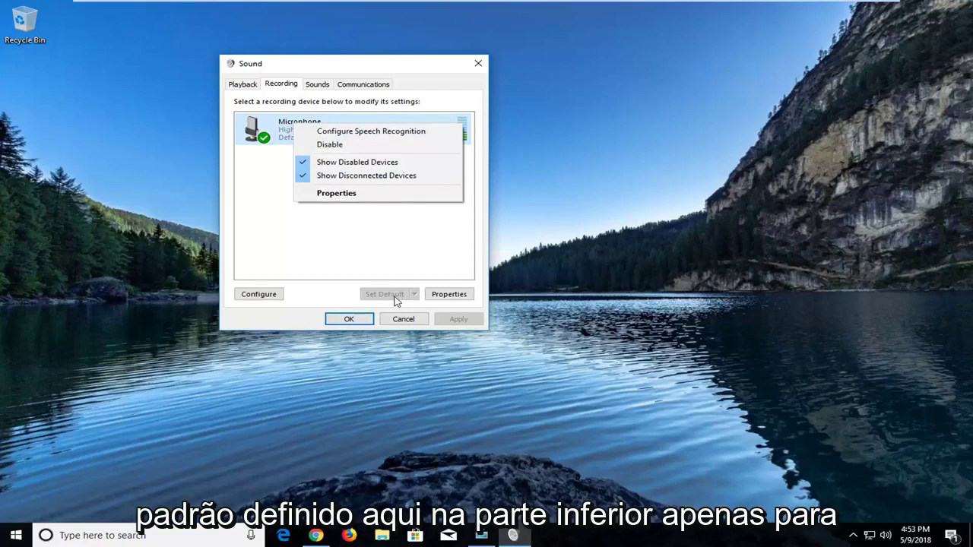
click(367, 258)
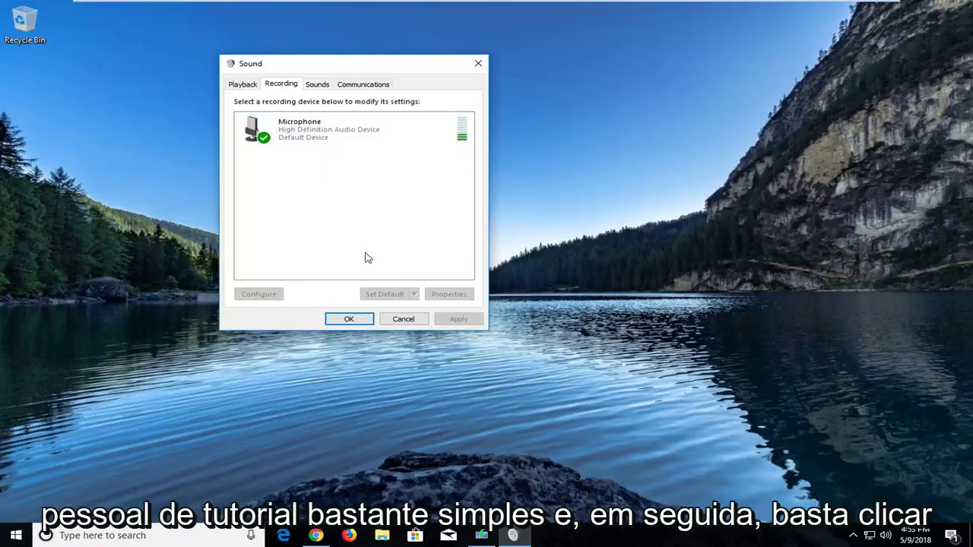
click(477, 65)
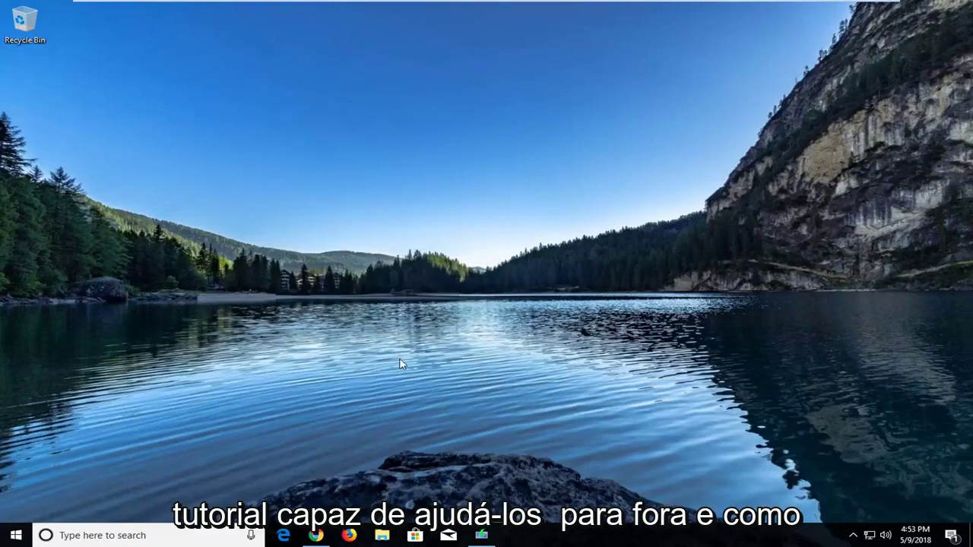